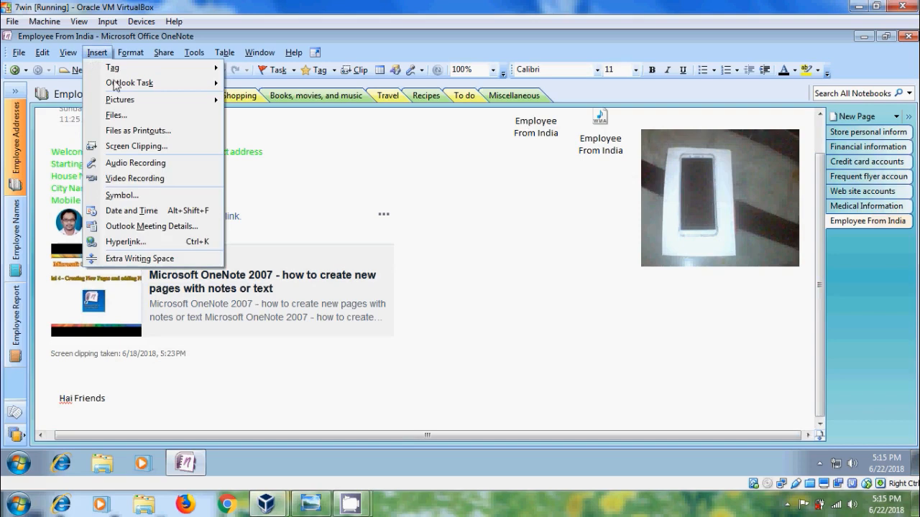
- Insert the Introduction Word document from the Desktop as an attached file on the Employee From India page
left_click(159, 116)
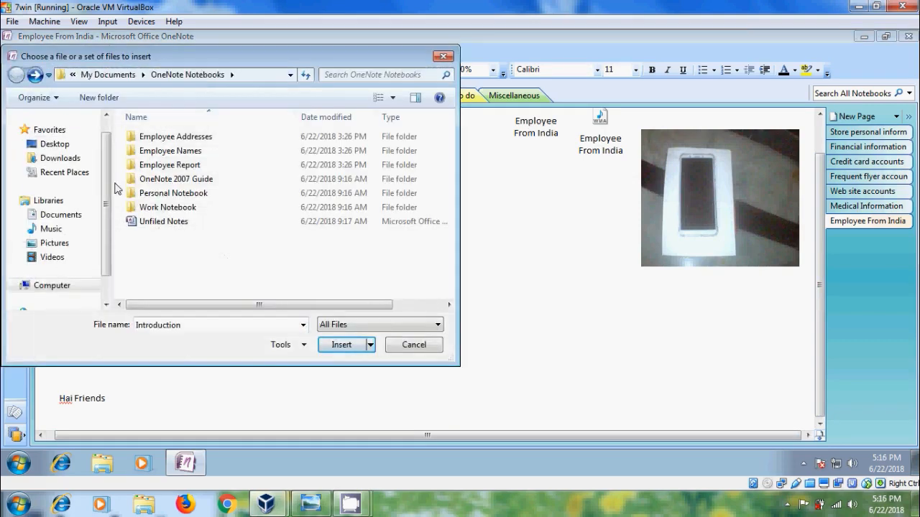
left_click(54, 143)
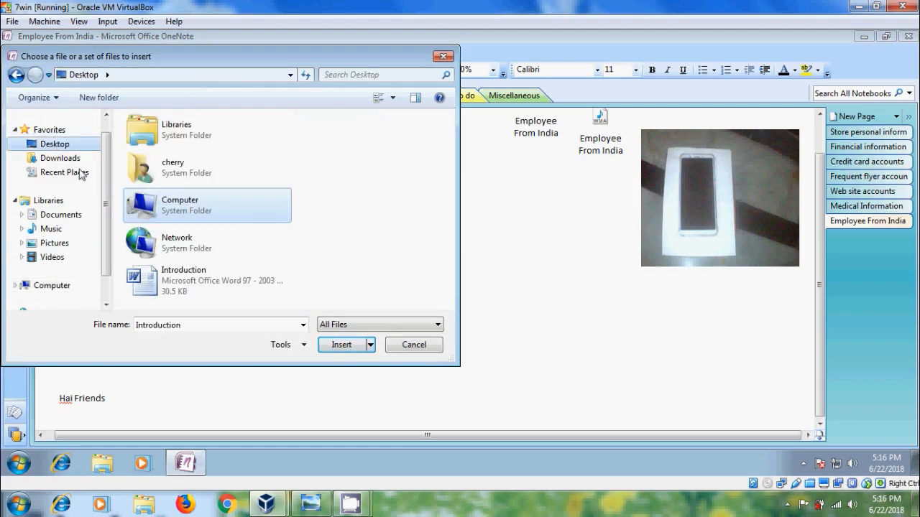
left_click(195, 277)
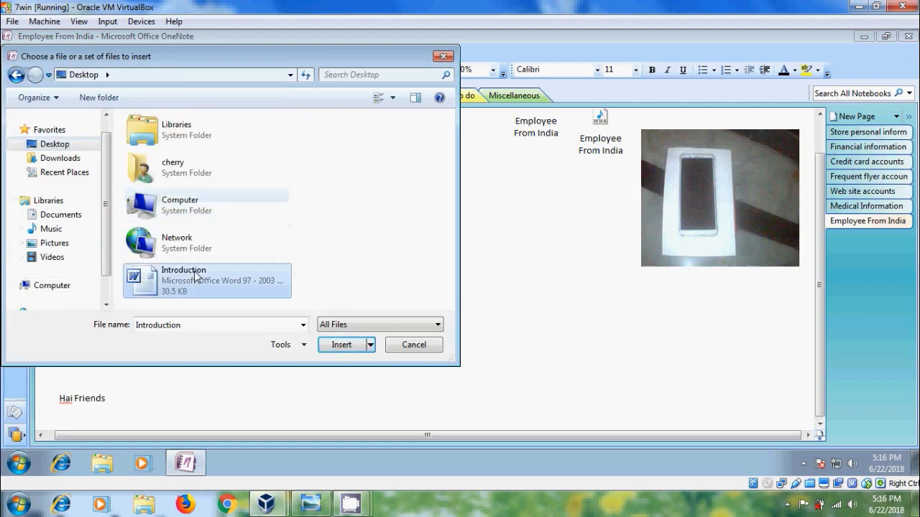
left_click(358, 345)
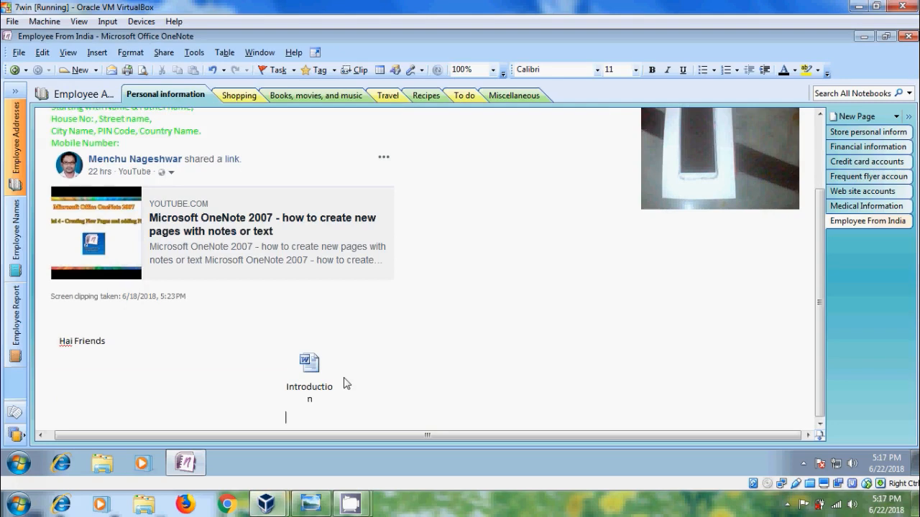
- Open the attached Introduction document from the page, accepting the attachment security warning
mouse_move(319, 382)
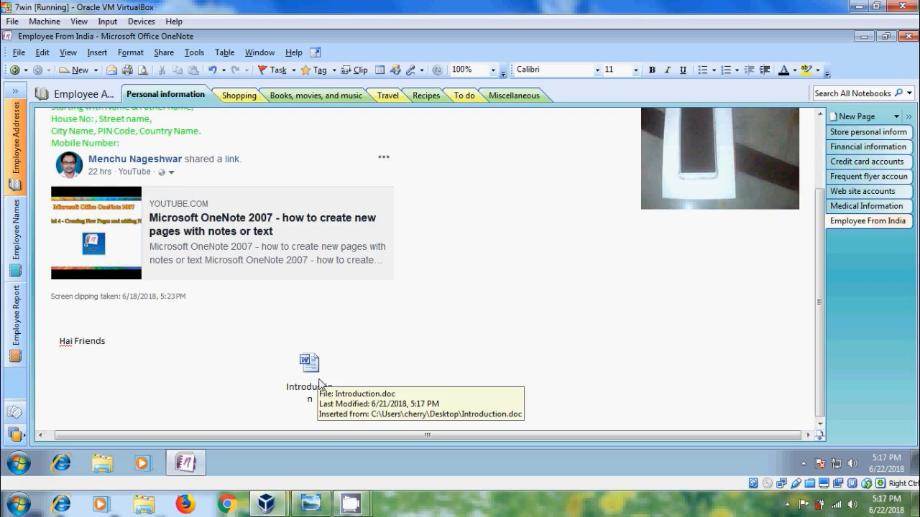
double_click(320, 383)
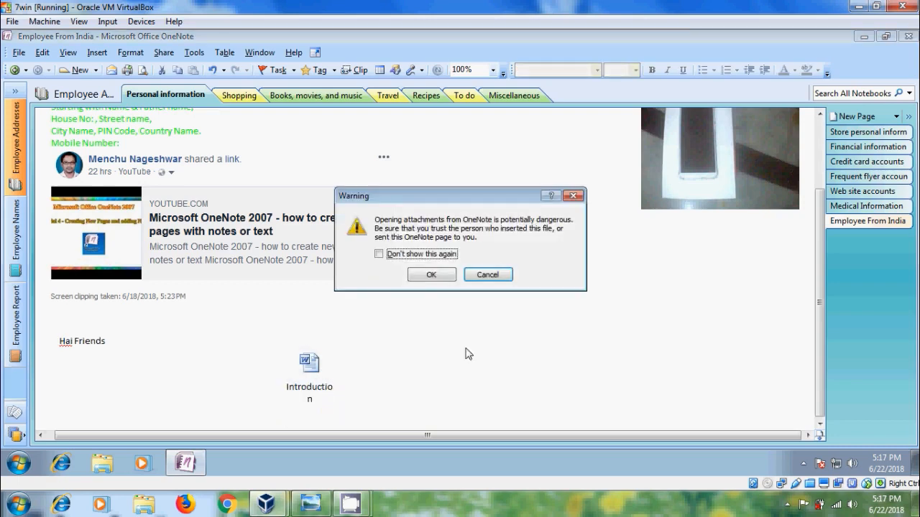
left_click(451, 277)
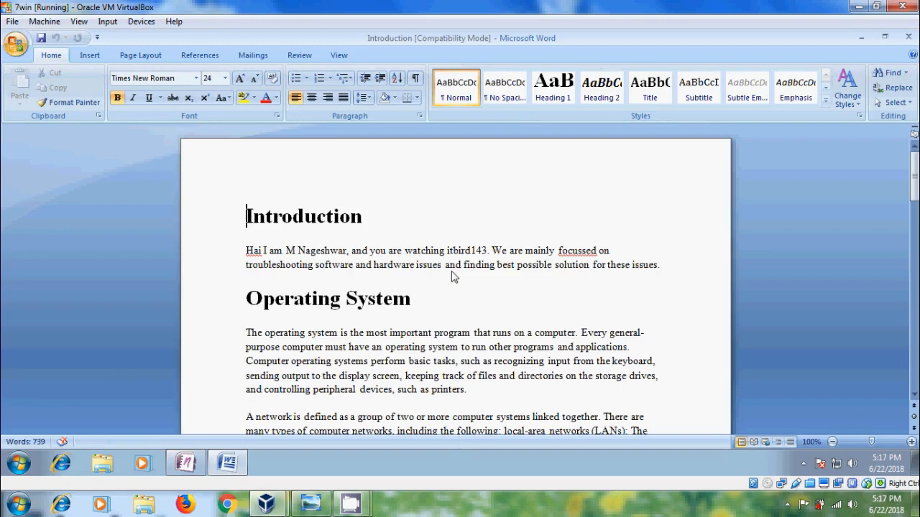
- Add the line "Hai Youtube" below the first paragraph of the document, save it and close Word
left_click(674, 283)
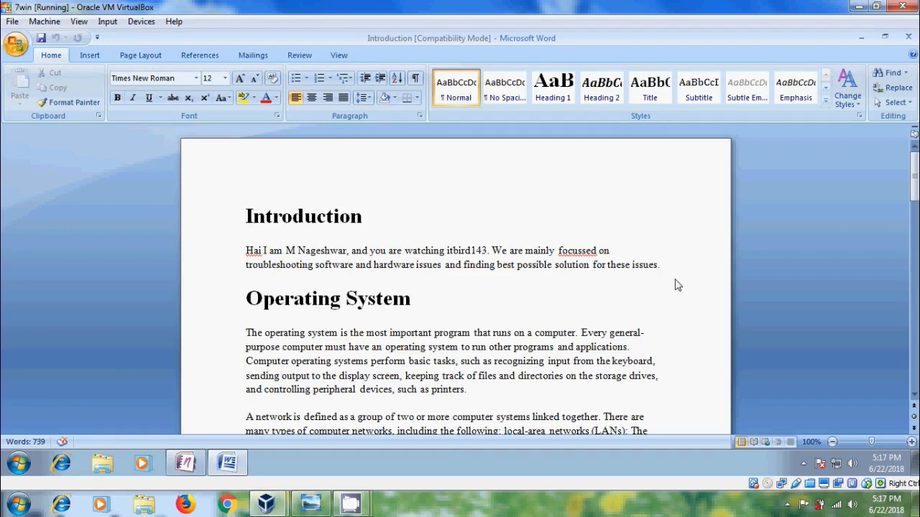
key("Return")
type("Hai")
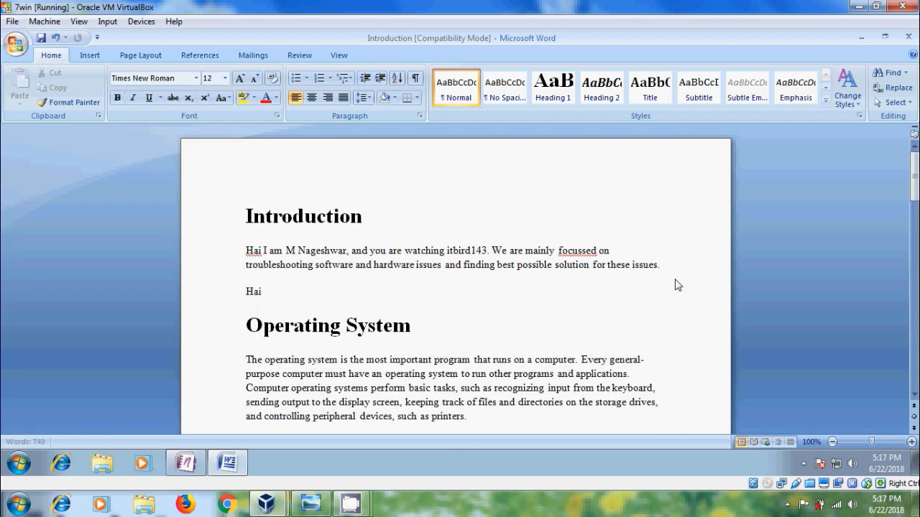
type(" Youtube")
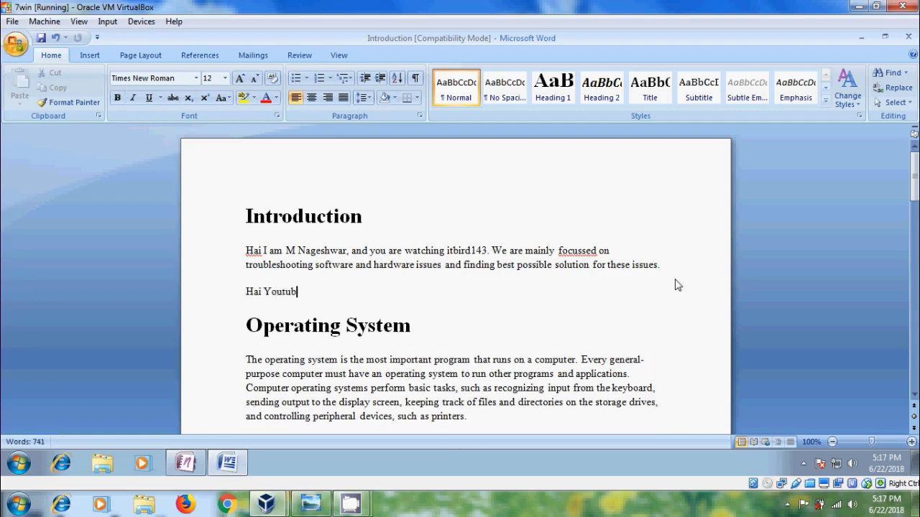
left_click(41, 38)
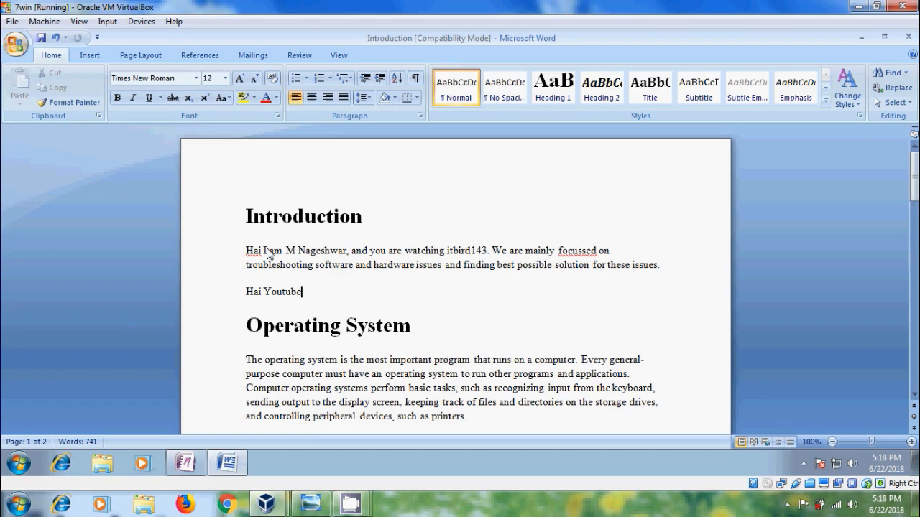
left_click(908, 36)
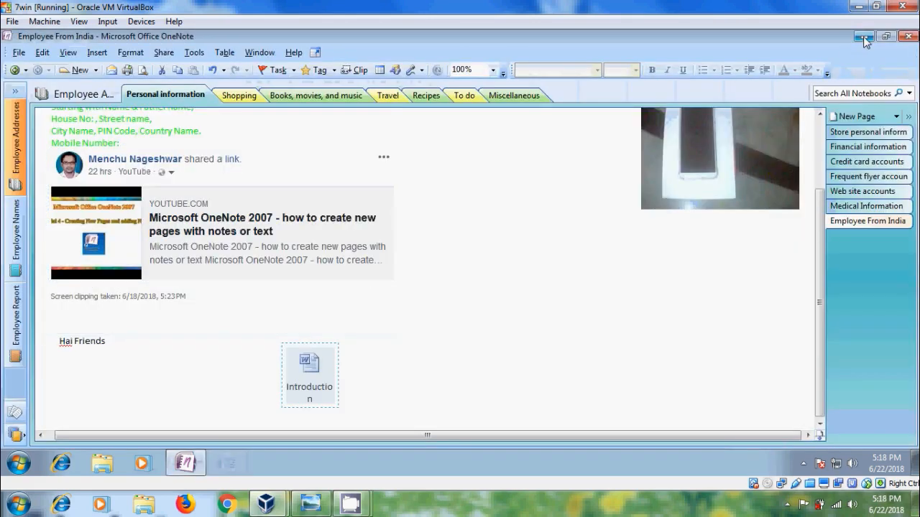
- Minimize OneNote, open the original Introduction document on the desktop to check its text, and close it
left_click(864, 36)
double_click(36, 215)
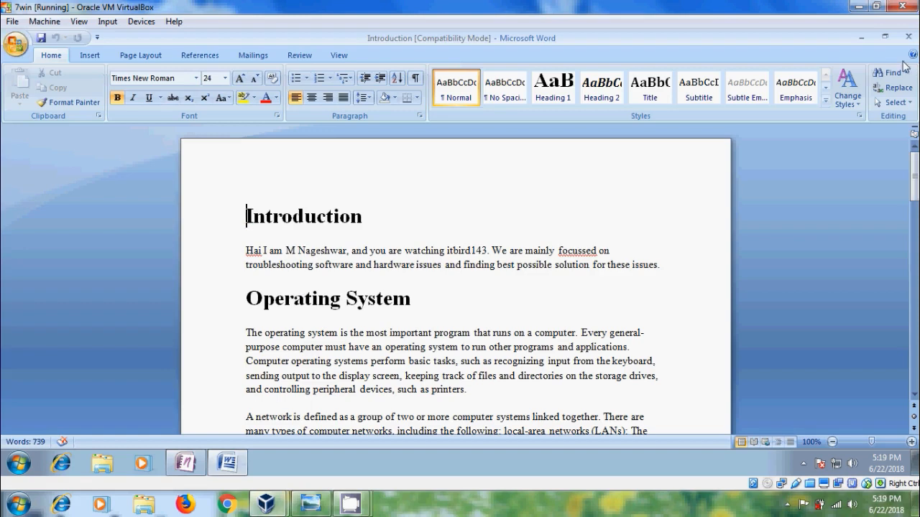
left_click(909, 38)
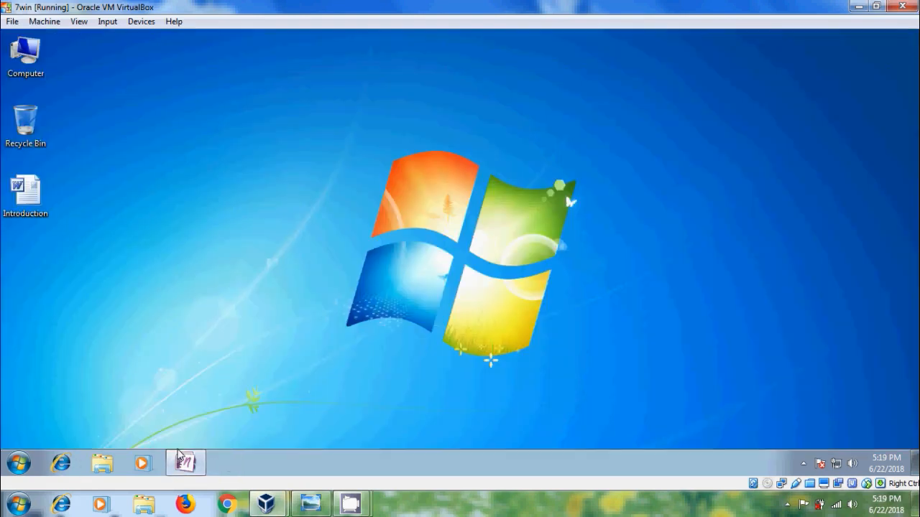
- Switch back to OneNote and insert the Desktop's Introduction document into the page as a file printout
left_click(185, 462)
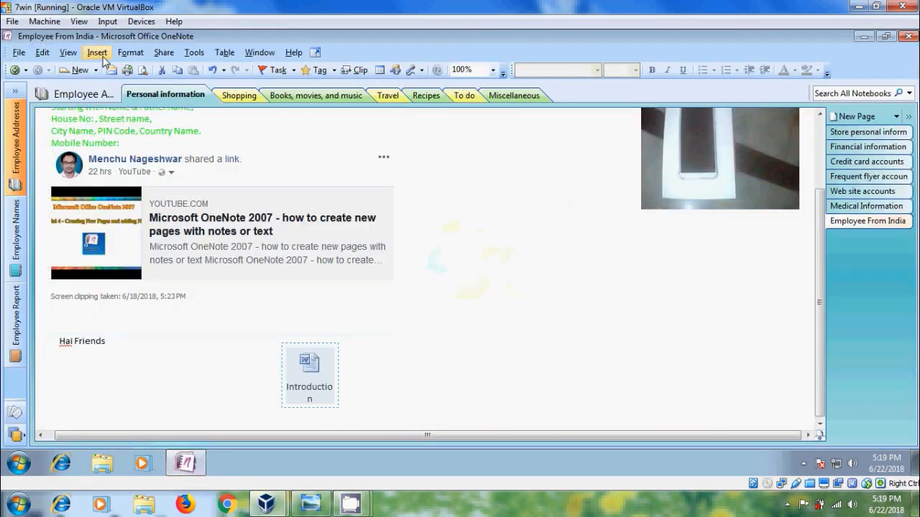
left_click(101, 56)
mouse_move(146, 72)
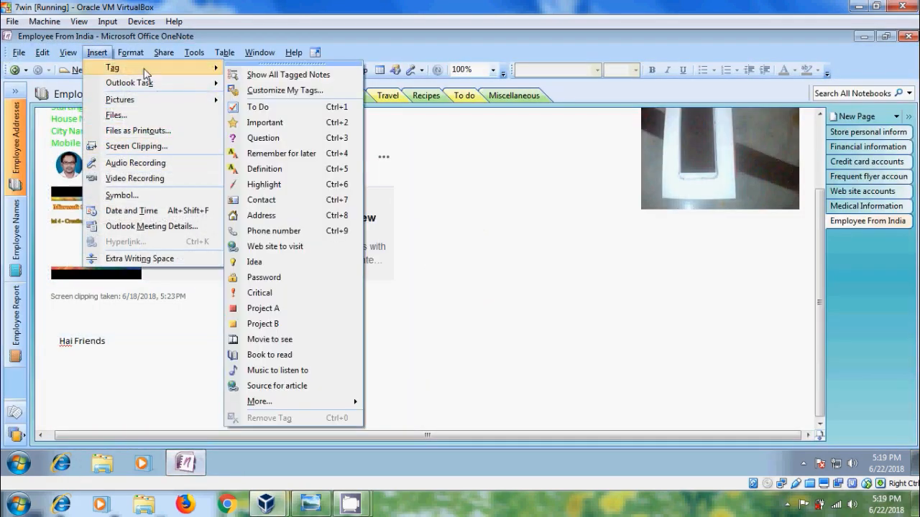
left_click(171, 130)
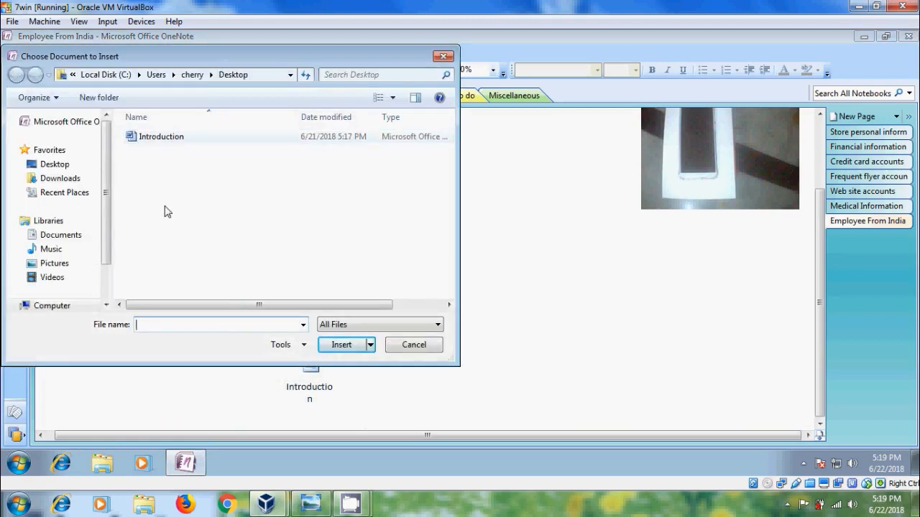
left_click(33, 165)
left_click(194, 285)
left_click(342, 346)
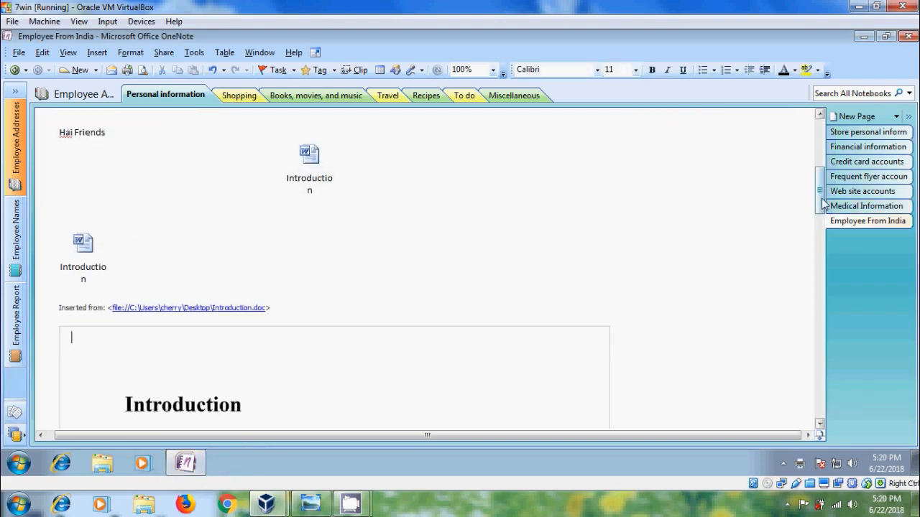
- Shrink the first page image of the inserted printout slightly and move it further to the right on the page
left_click_drag(820, 199, 822, 237)
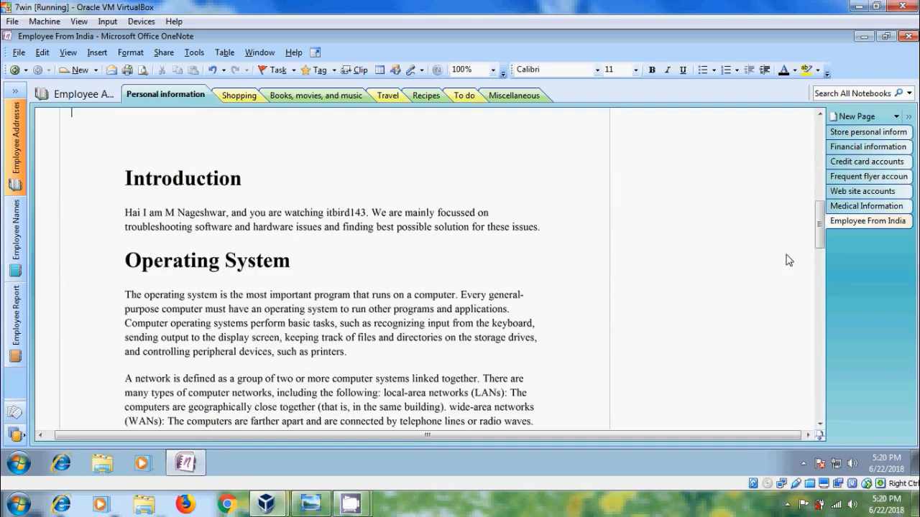
left_click_drag(820, 221, 820, 223)
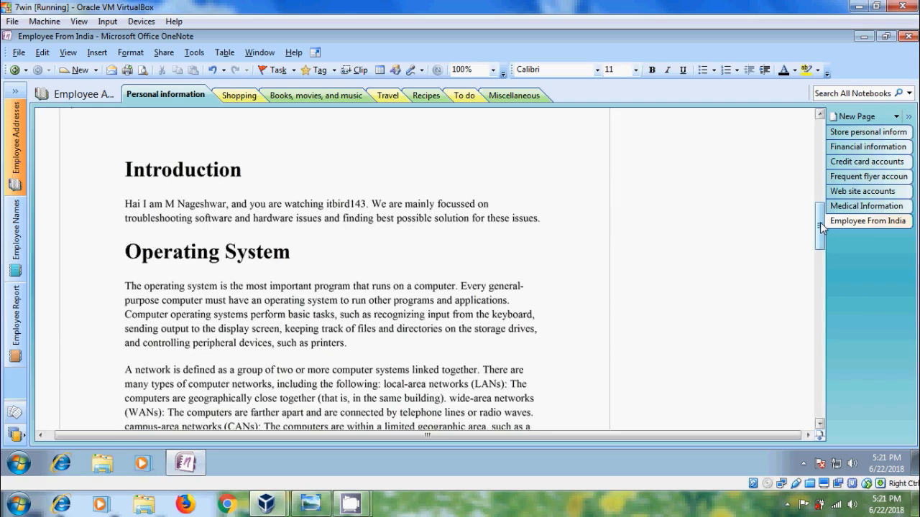
scroll(819, 237, "up", 3)
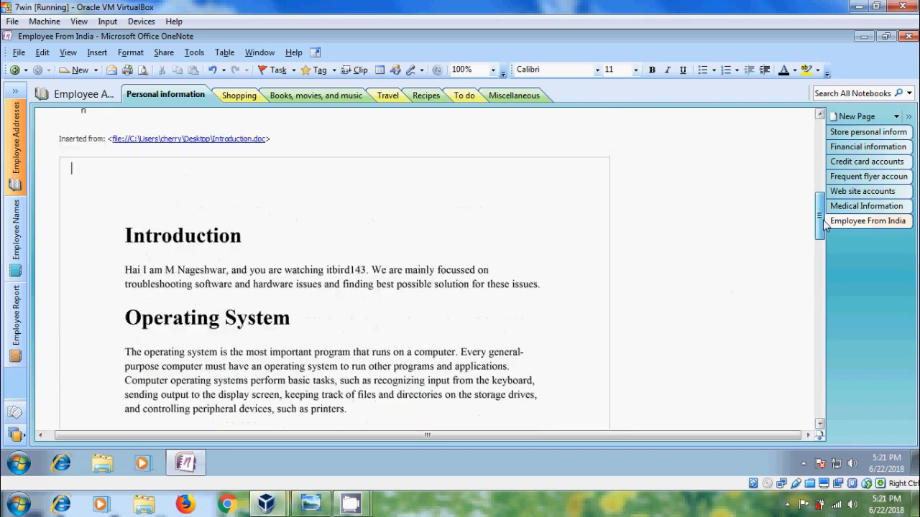
left_click(49, 168)
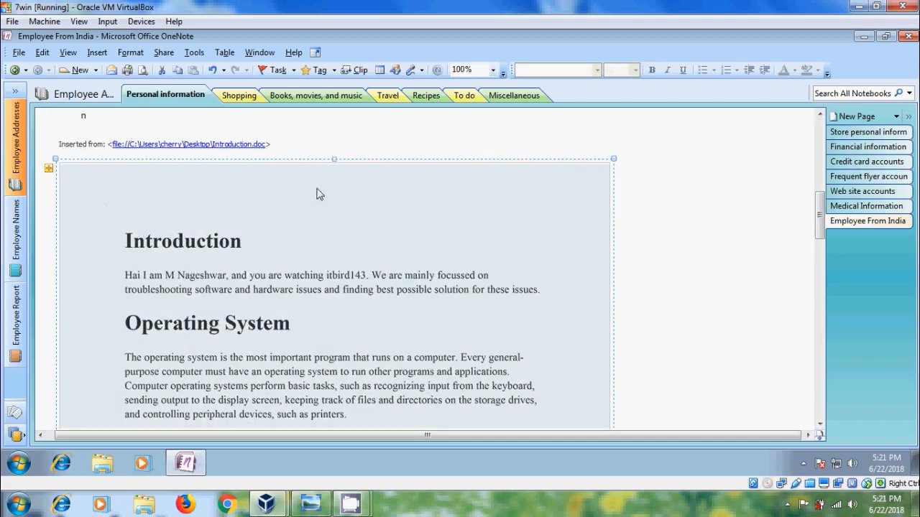
left_click_drag(334, 172, 337, 221)
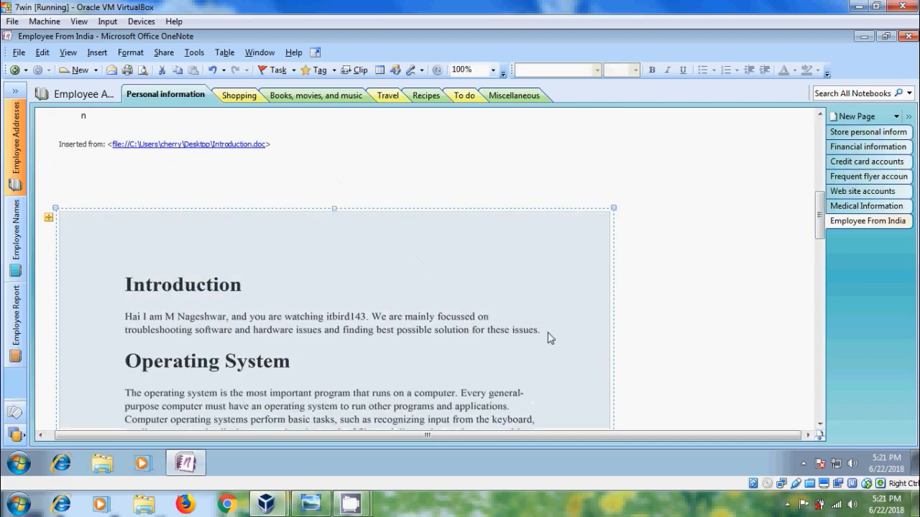
left_click_drag(614, 209, 558, 227)
left_click_drag(380, 287, 492, 253)
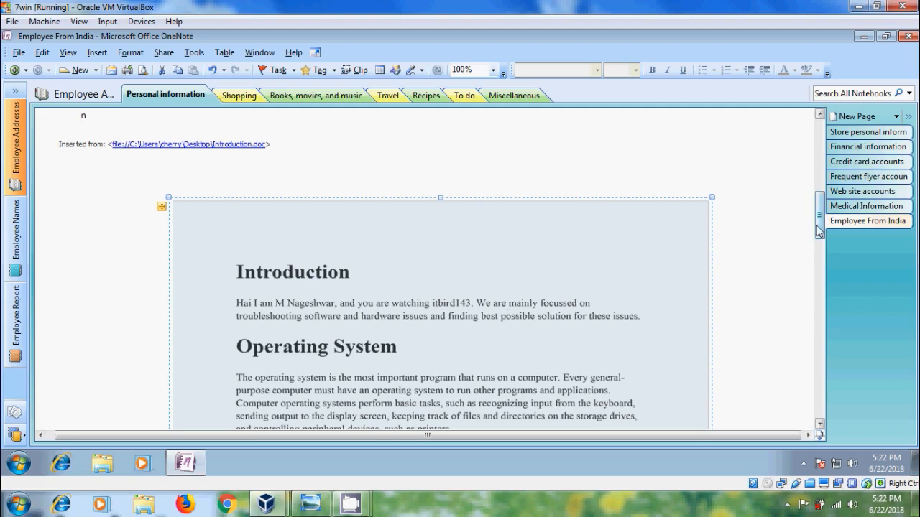
- Delete the "Inserted from" link note and the Introduction file icon that accompany the printout
left_click_drag(817, 226, 818, 210)
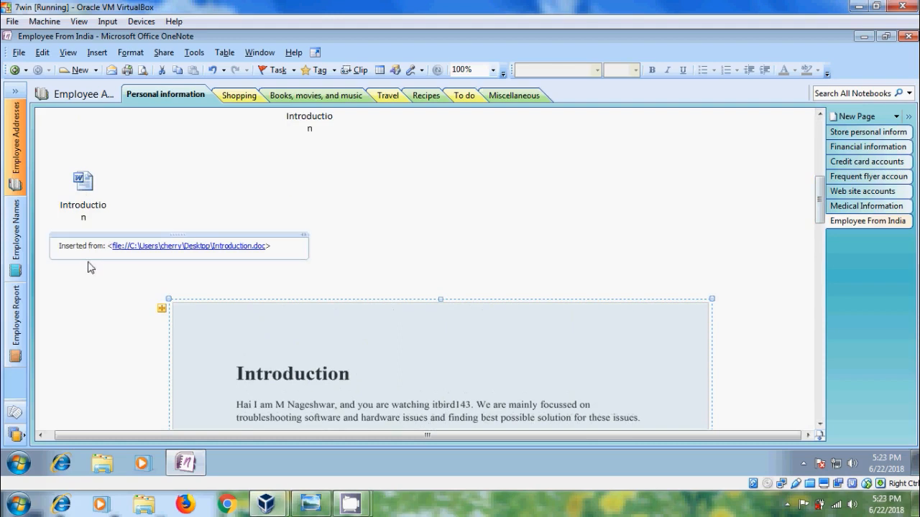
left_click(399, 275)
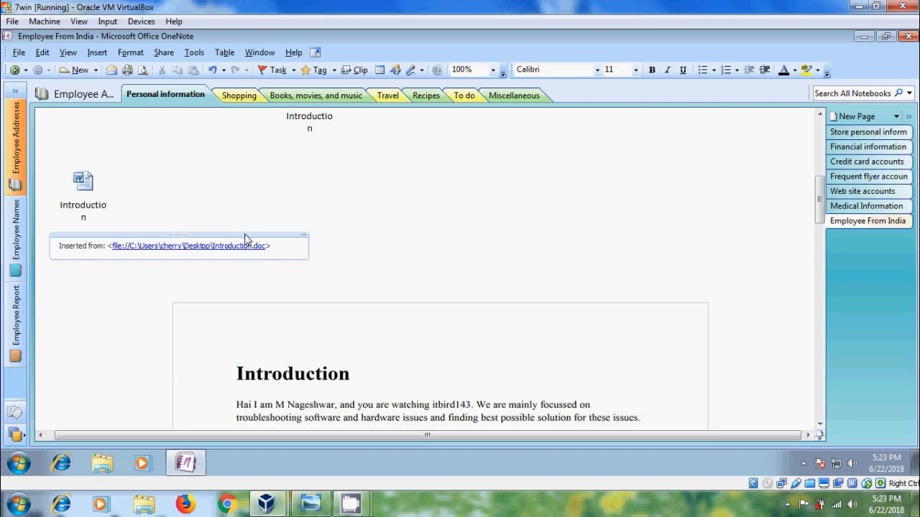
left_click(245, 235)
key("Delete")
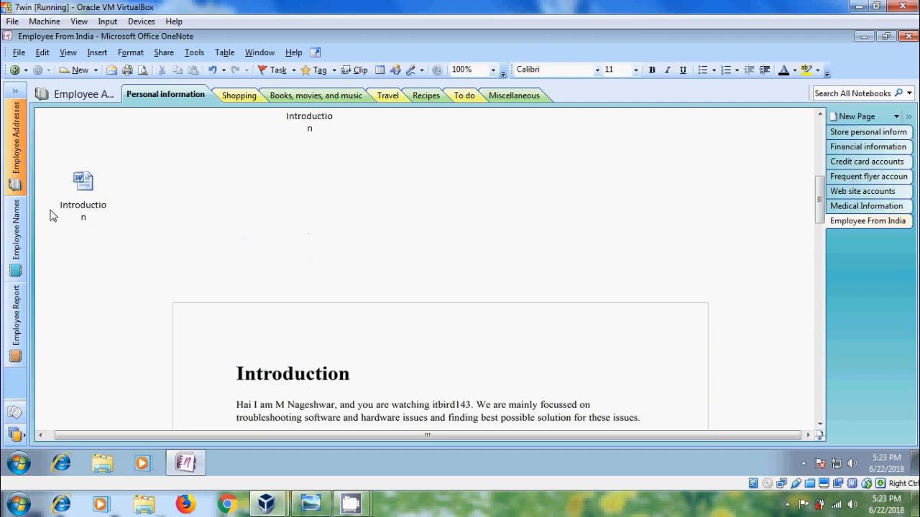
left_click(82, 203)
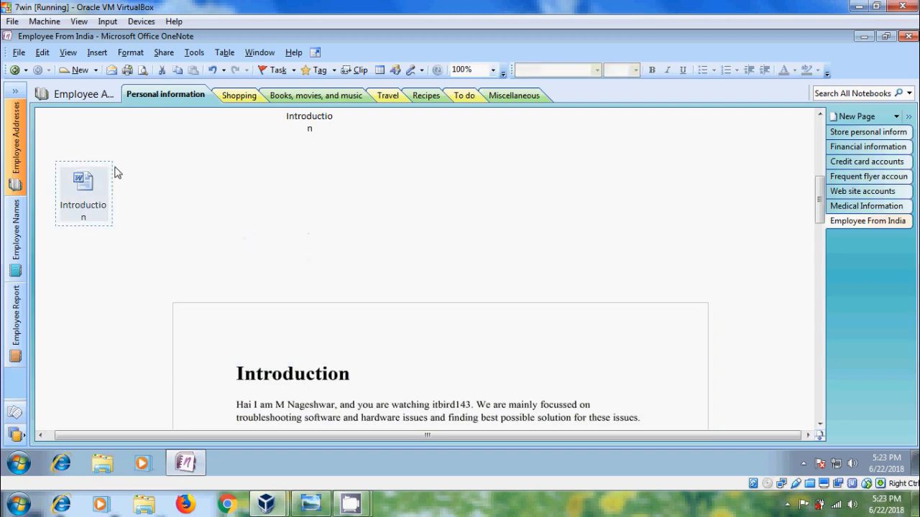
key("Delete")
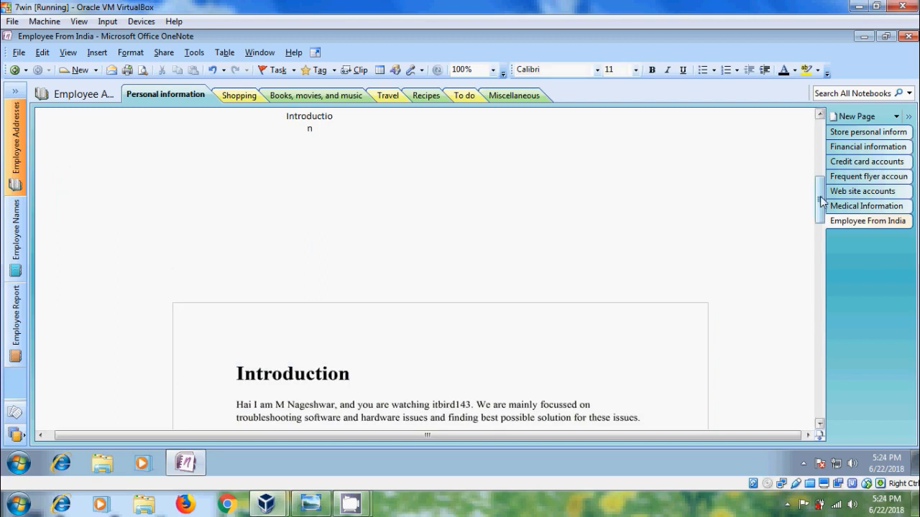
- Select the first page image of the printout and copy the text from only this page
left_click_drag(820, 198, 813, 369)
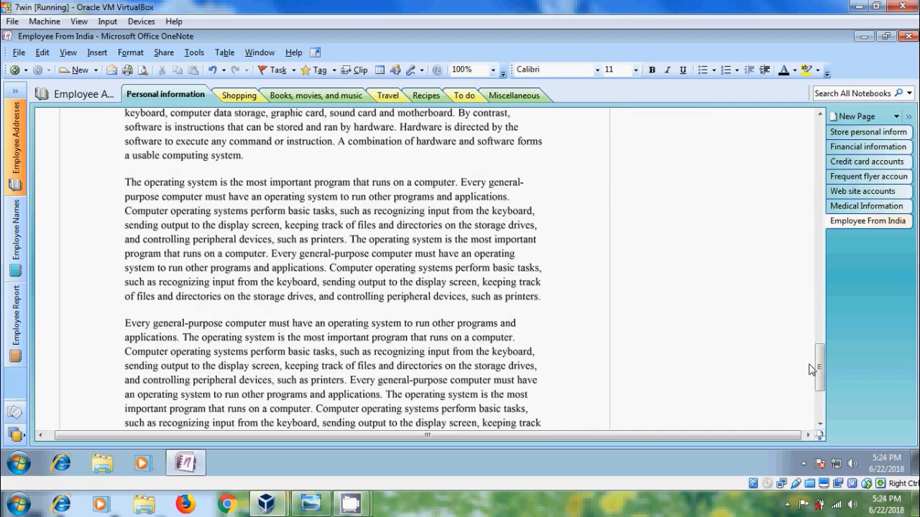
left_click_drag(813, 369, 820, 245)
scroll(171, 181, "up", 3)
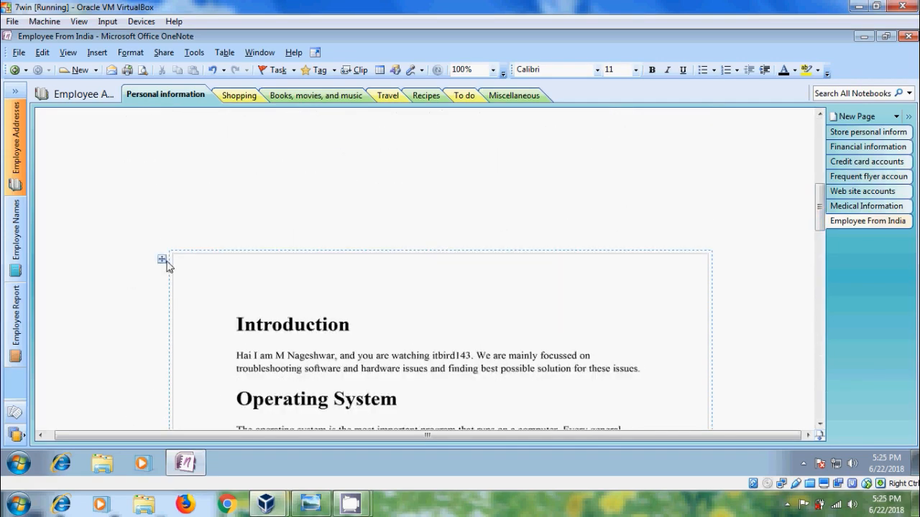
left_click(164, 263)
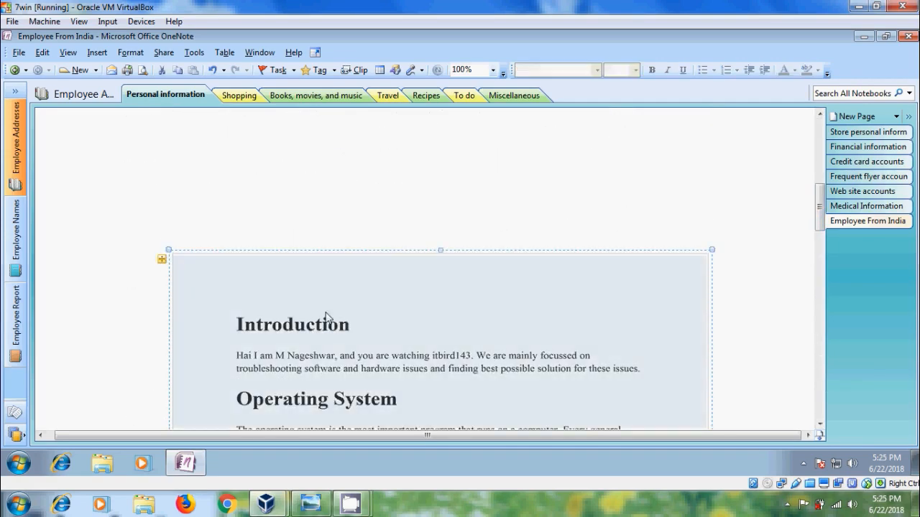
right_click(372, 317)
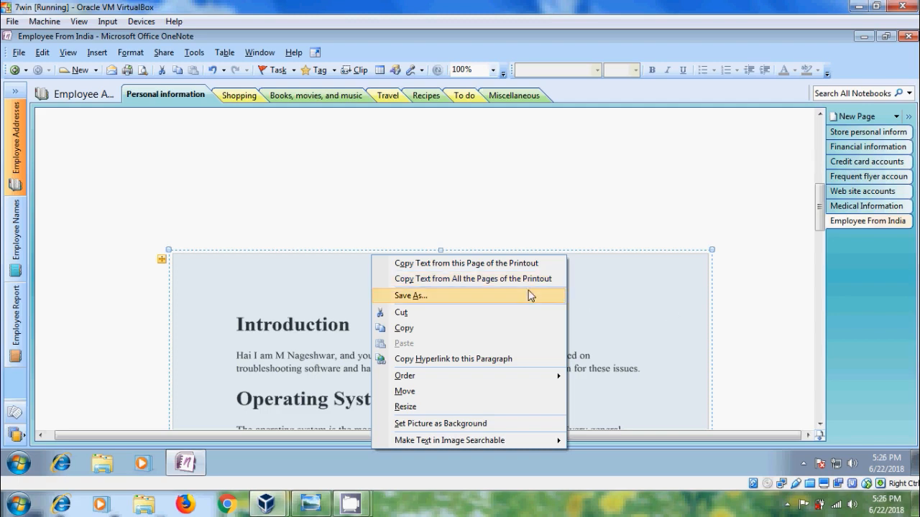
left_click(488, 269)
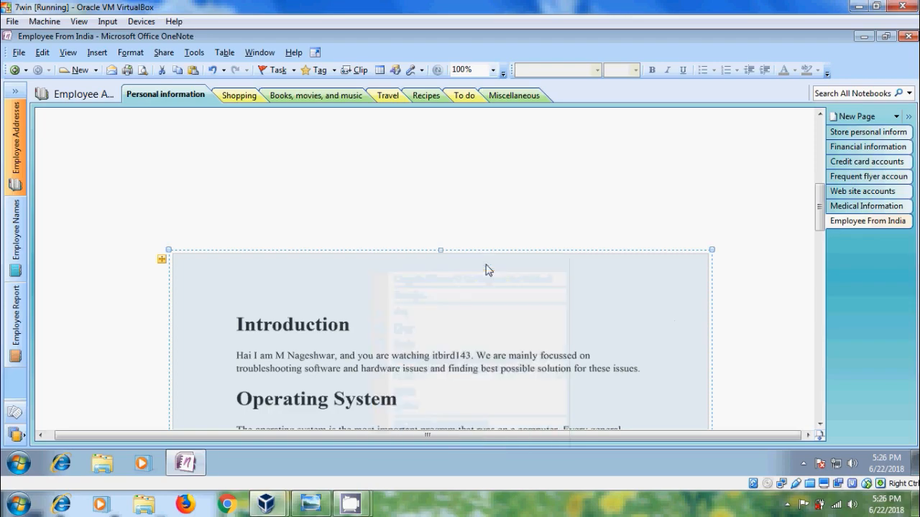
- Paste the copied text as a new note in the empty space below the last printout page
left_click_drag(817, 218, 821, 421)
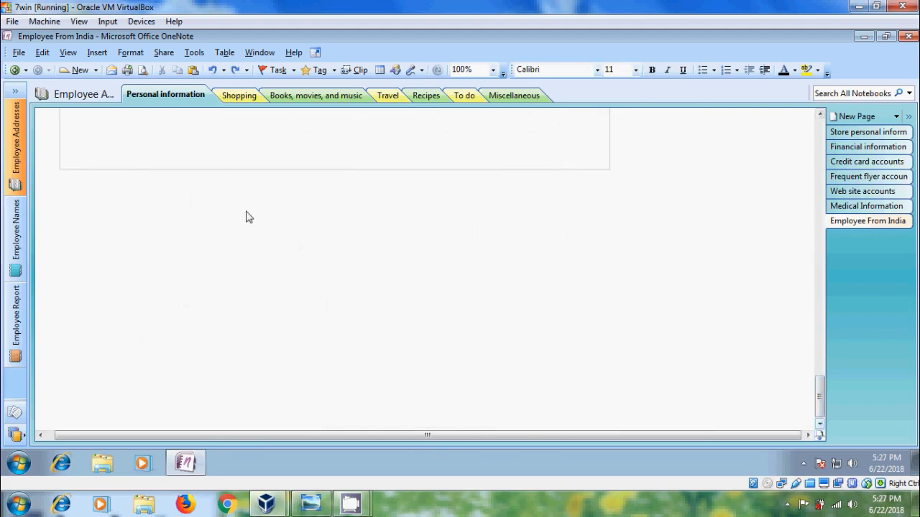
left_click(236, 202)
key("ctrl+v")
left_click_drag(819, 411, 820, 383)
left_click(738, 399)
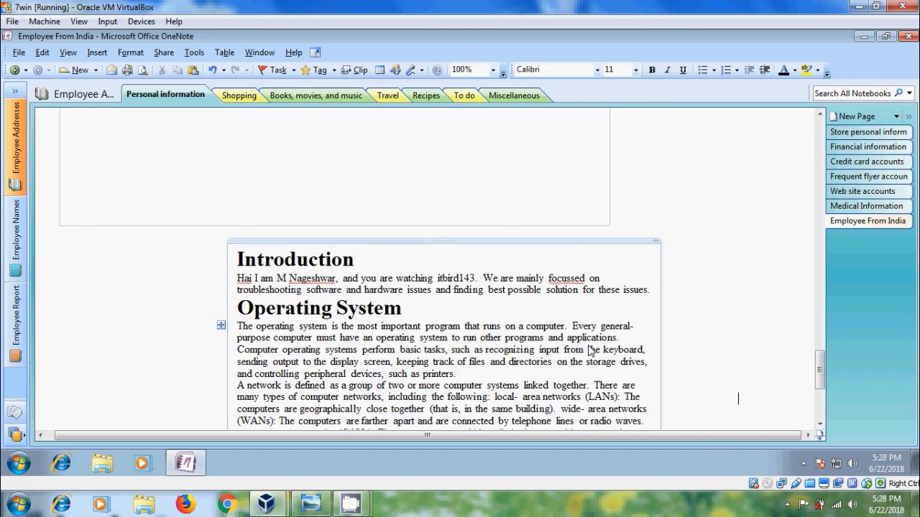
- Add the line "Hai Youtube" between the Introduction paragraph and the Operating System heading in the pasted note
left_click(649, 291)
key("Return")
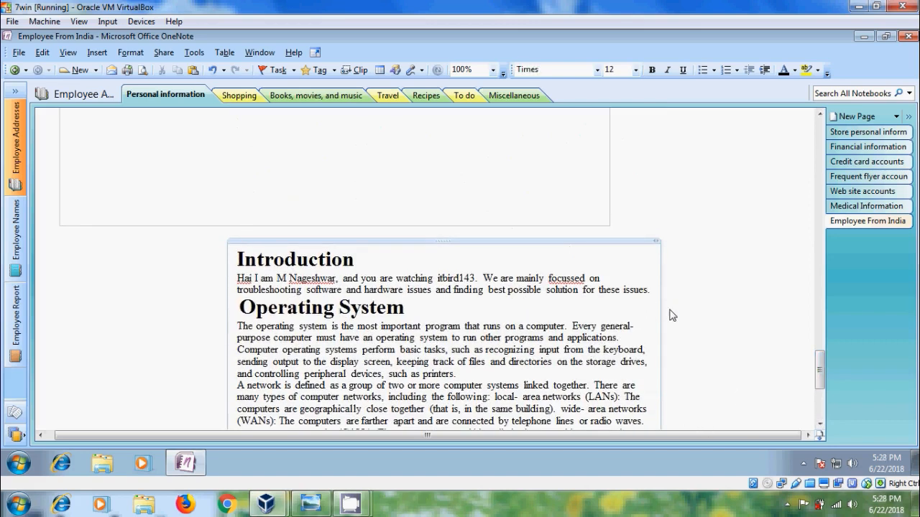
type("Hai Yout")
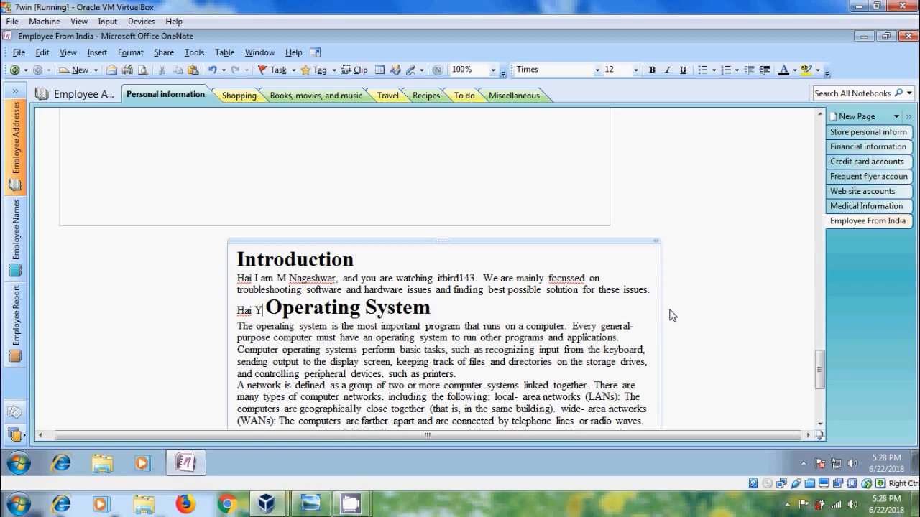
type("ube")
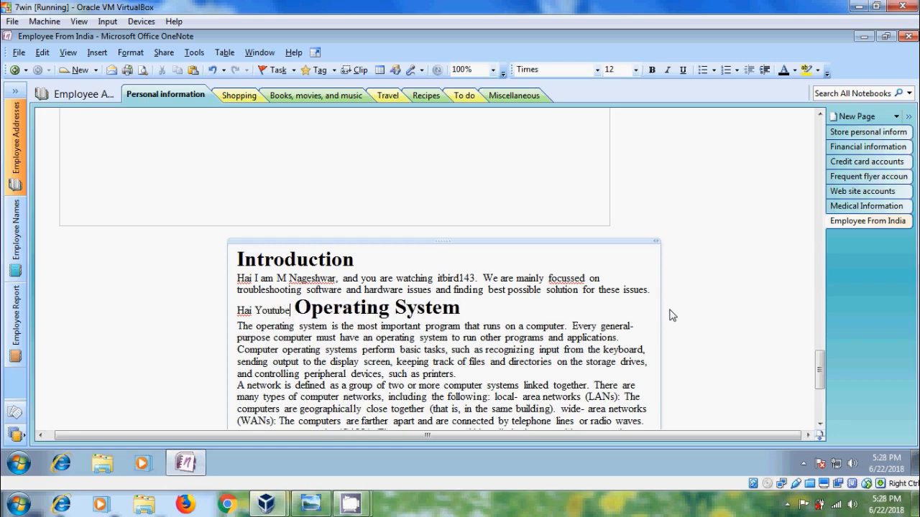
key("Return")
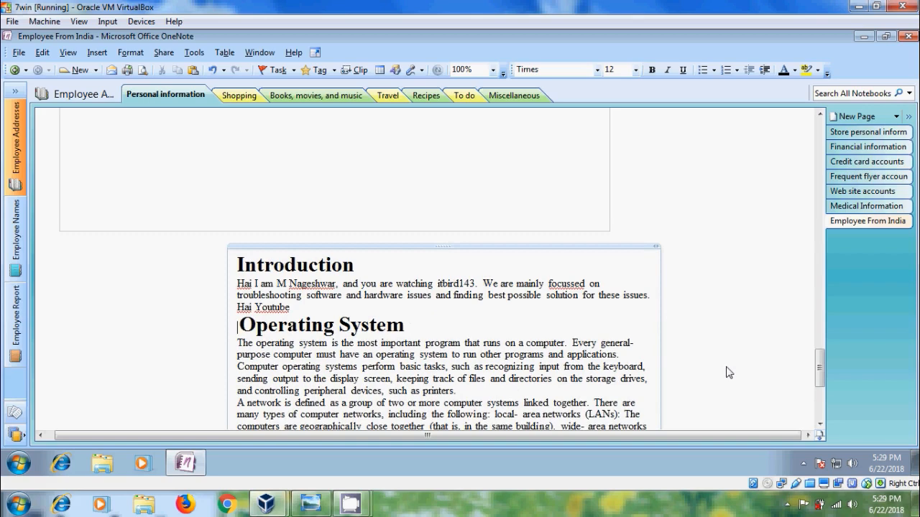
- Delete the entire contents of the pasted note below the last printout page
key("ctrl+a")
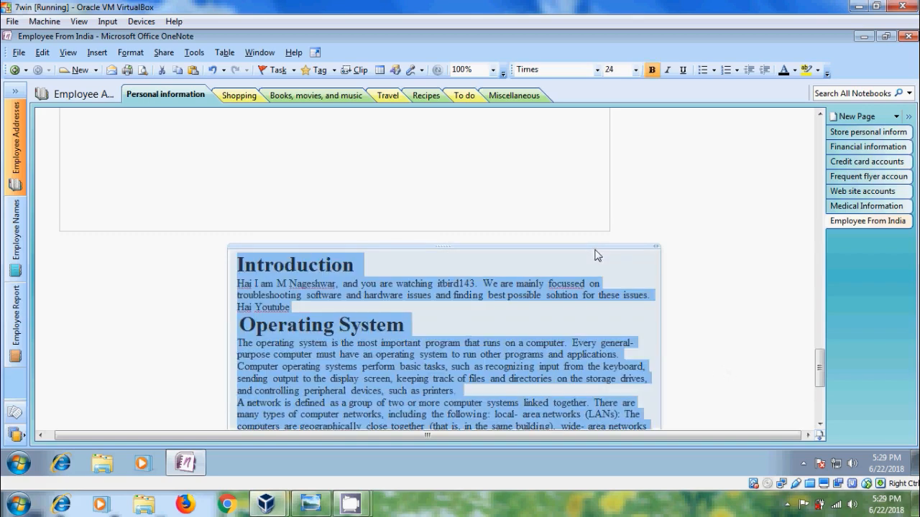
key("Delete")
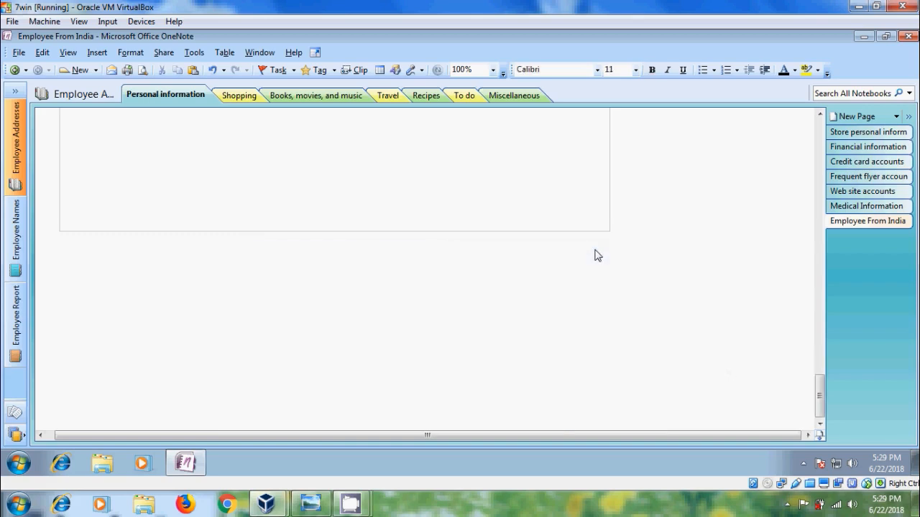
- Select the first page image of the printout and copy the text from all the pages of the printout
left_click_drag(820, 396, 826, 241)
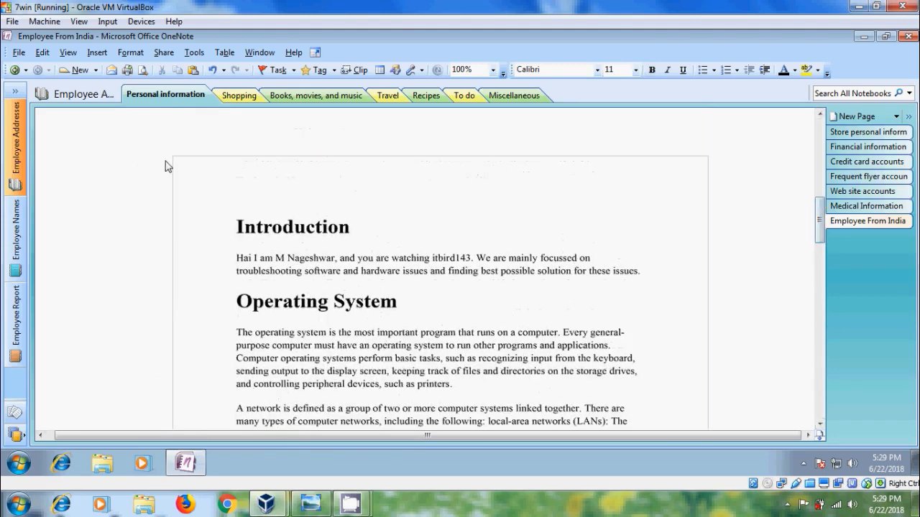
left_click(215, 195)
right_click(271, 183)
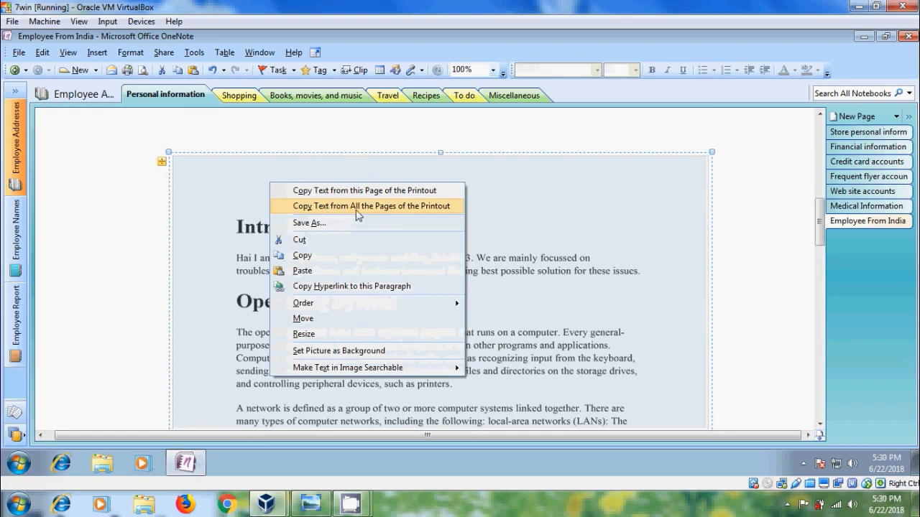
left_click(389, 208)
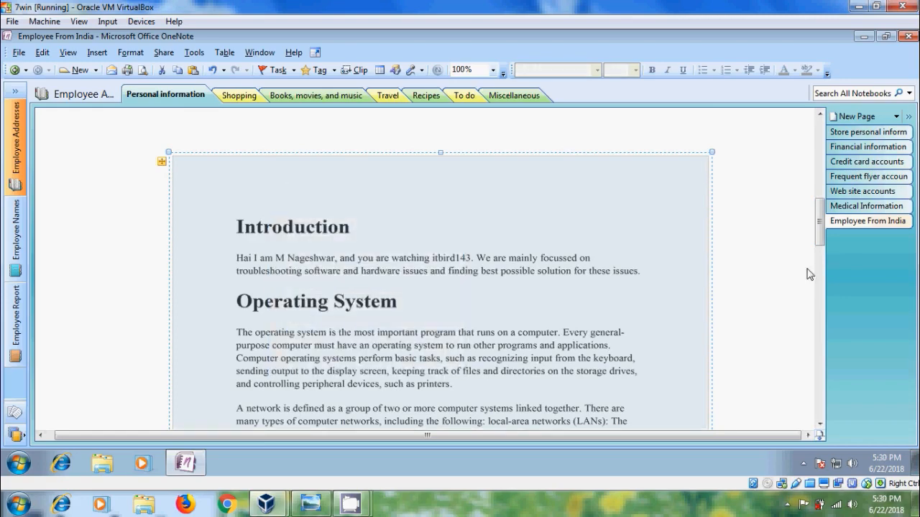
- Paste the text of all printout pages as a new note in the empty space below the last page, and review it
left_click_drag(821, 230, 824, 422)
left_click(821, 424)
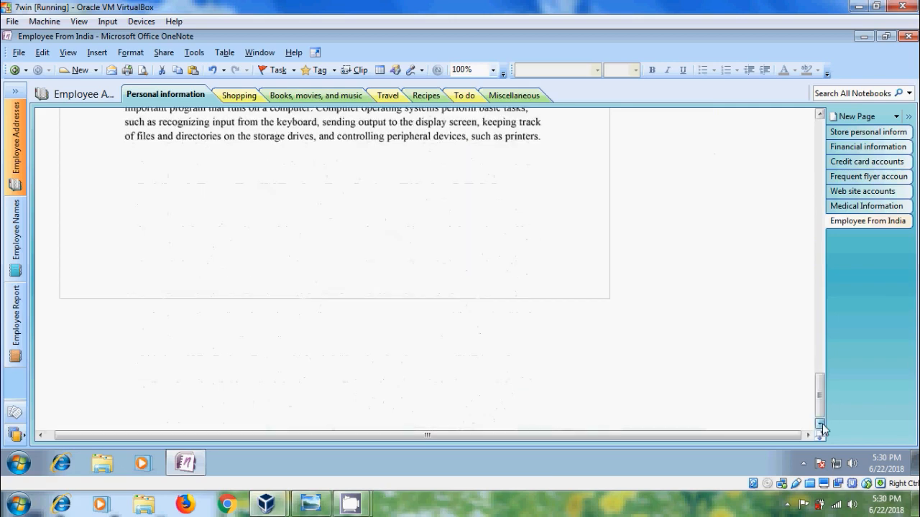
left_click(234, 346)
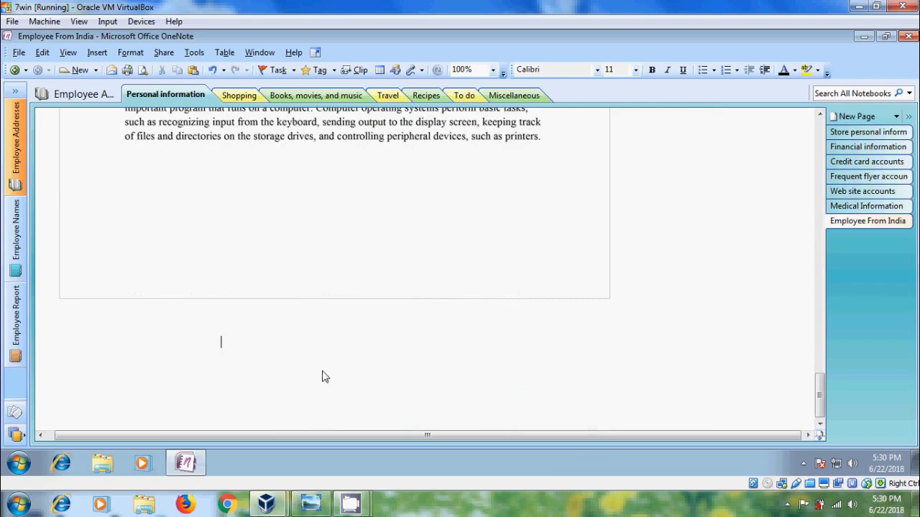
key("ctrl+v")
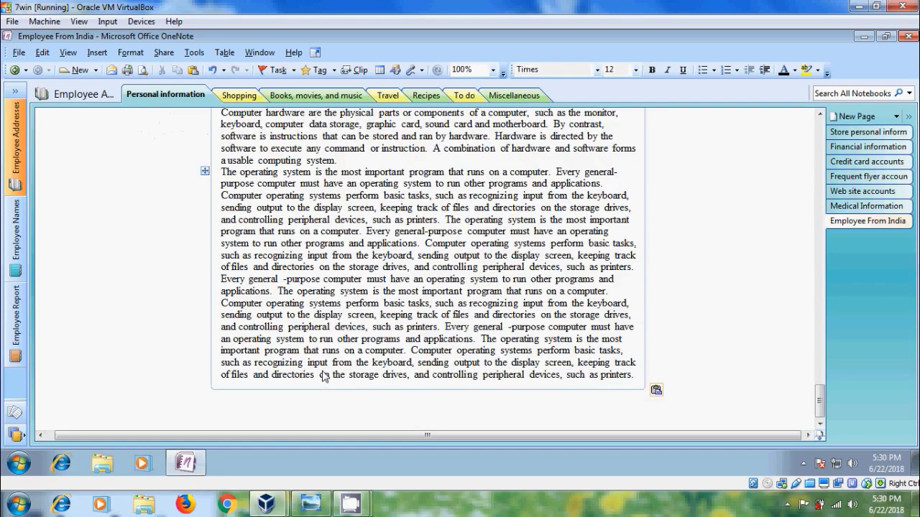
left_click_drag(820, 410, 820, 350)
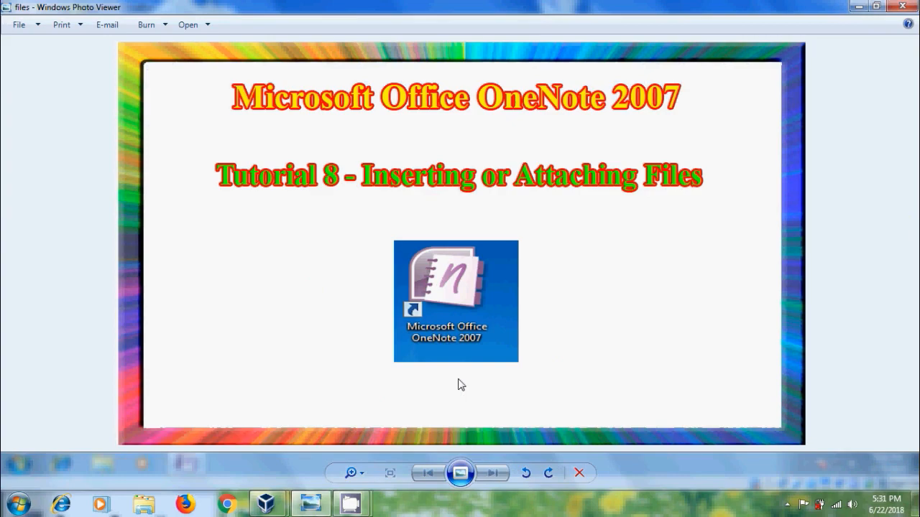
- Minimize the Windows Photo Viewer window showing the tutorial title image
left_click(855, 7)
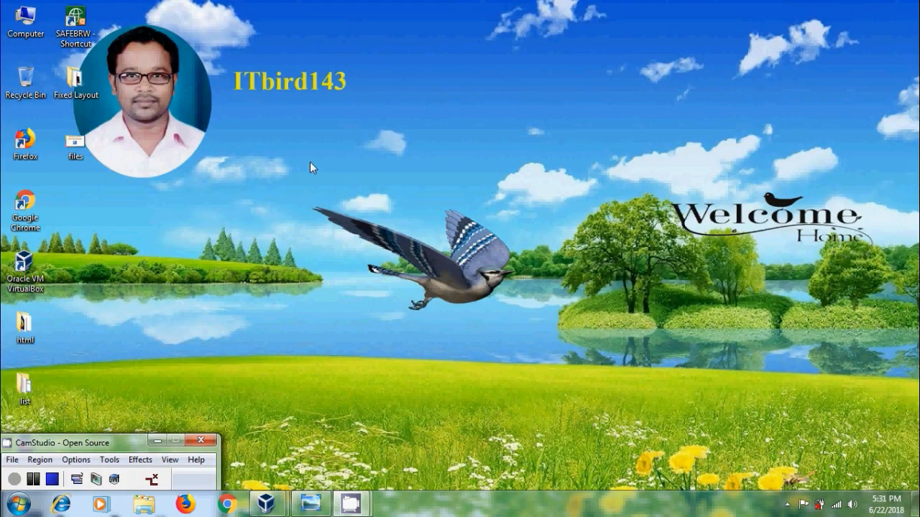